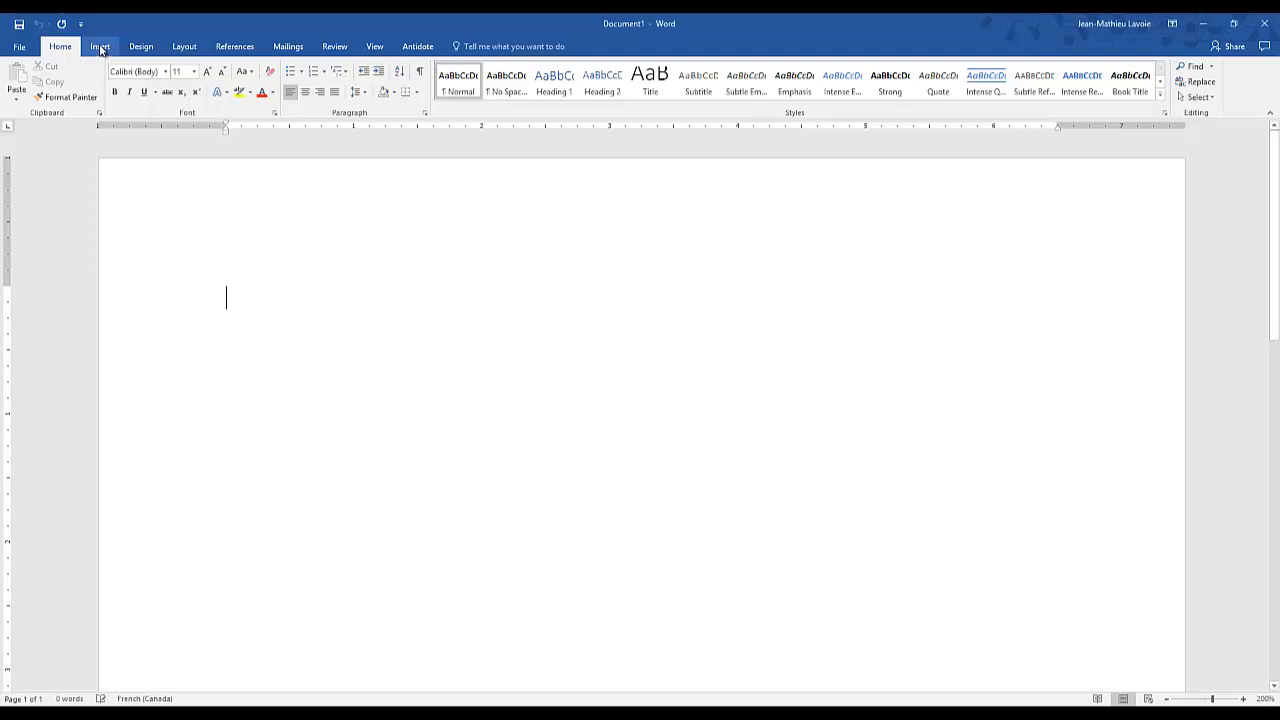
- Draw a vertical straight line about 0.48" long on the page and apply the Intense Line - Dark 1 style
click(100, 48)
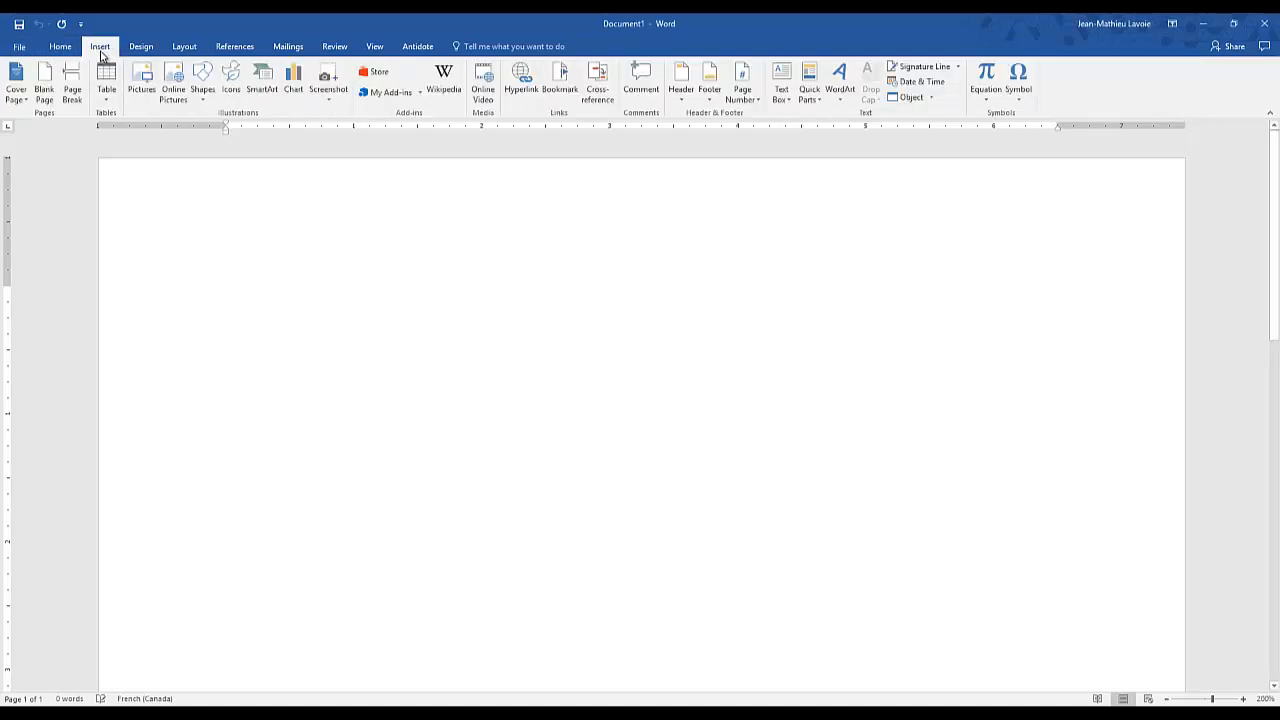
click(204, 92)
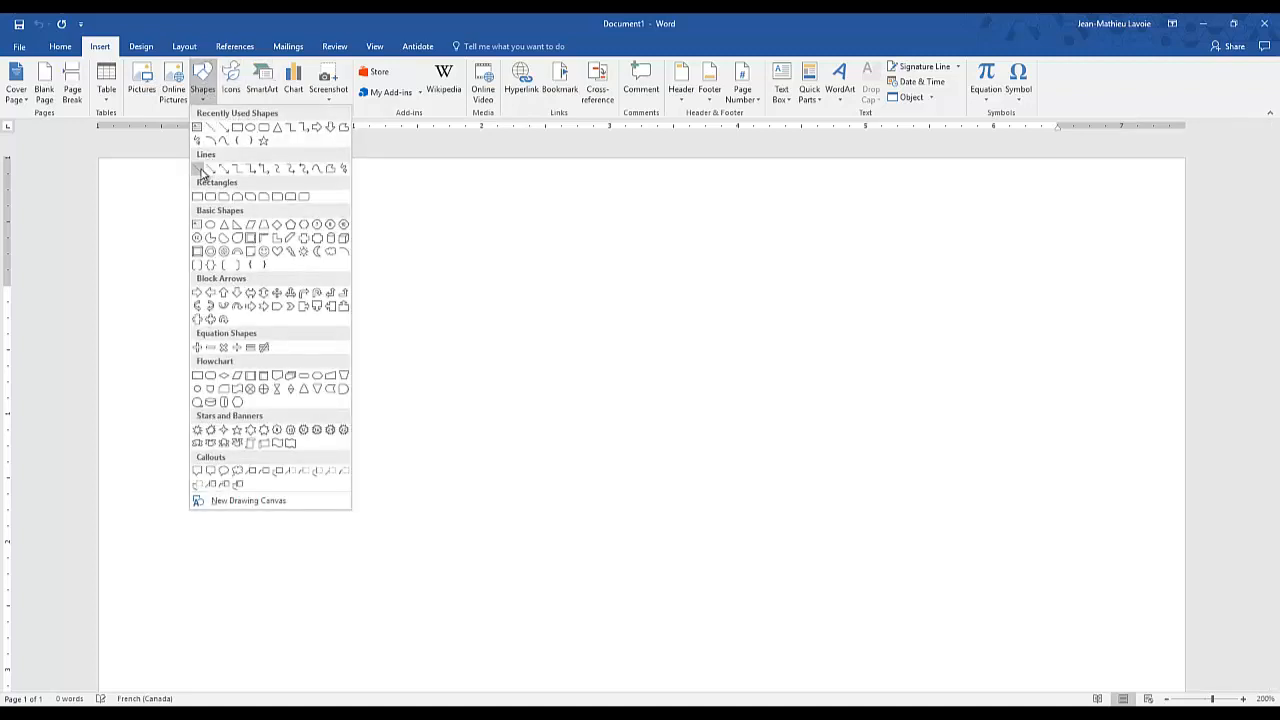
click(198, 174)
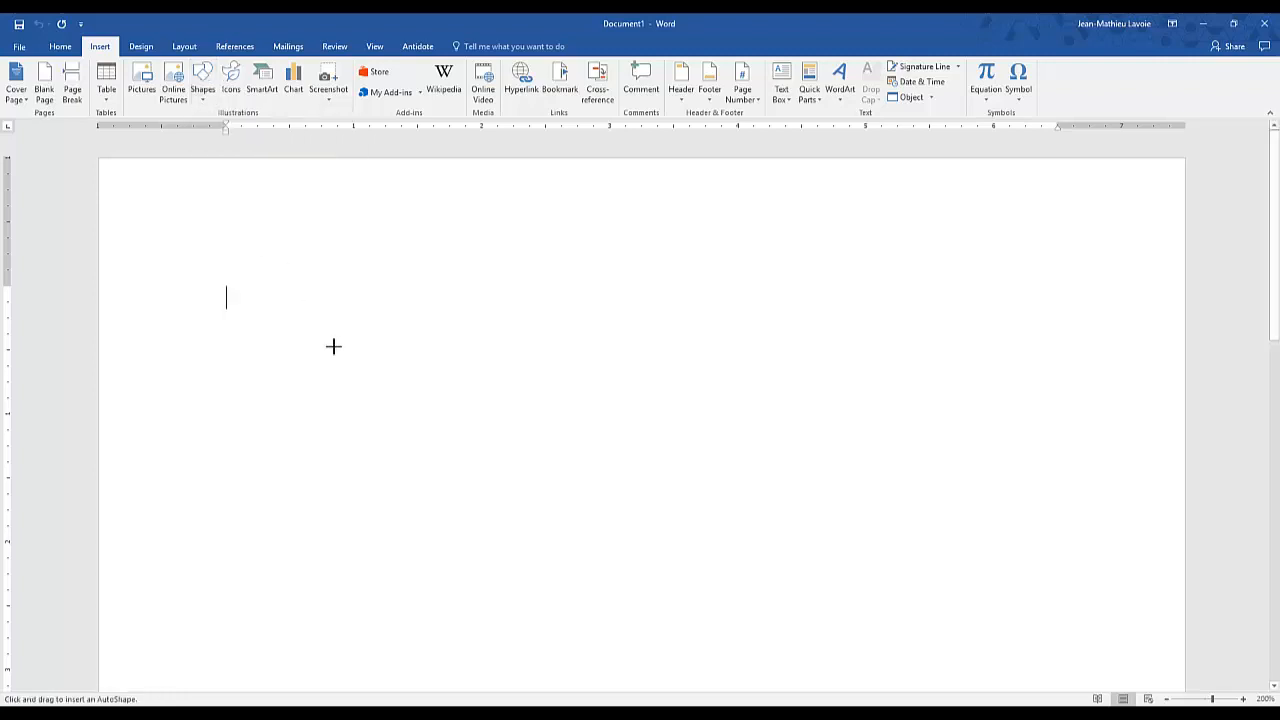
drag(334, 351, 334, 412)
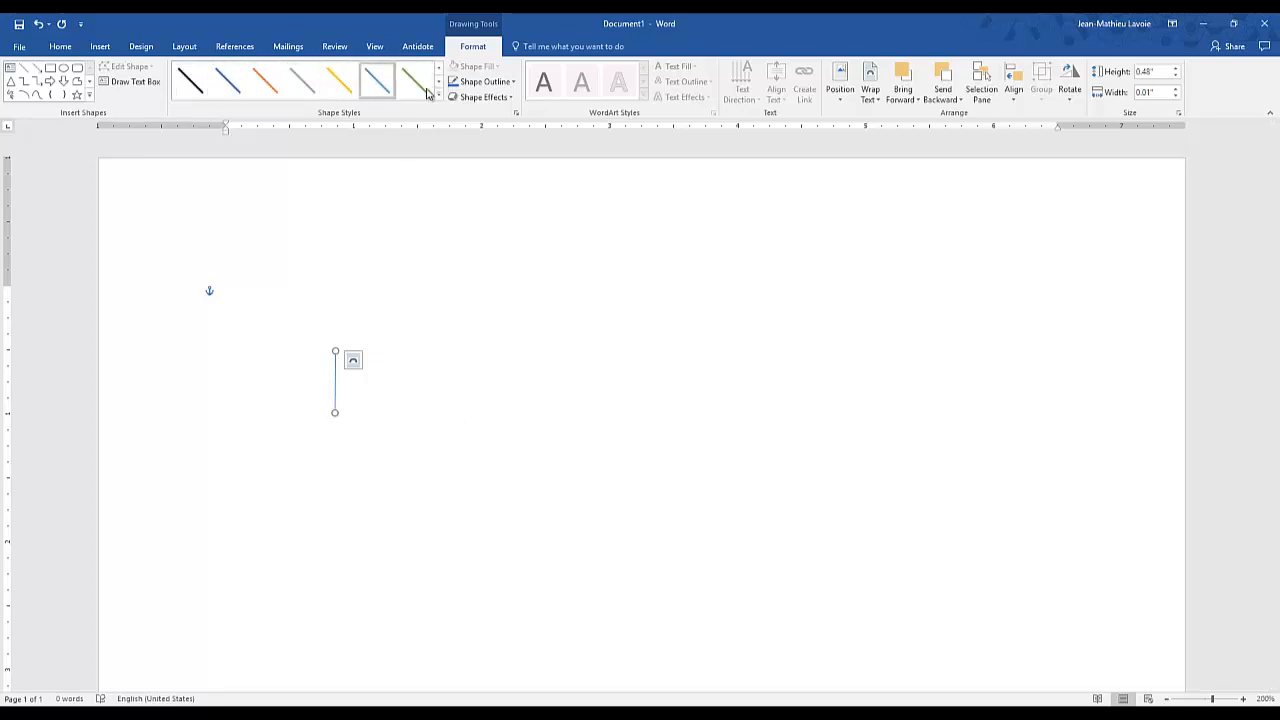
click(197, 90)
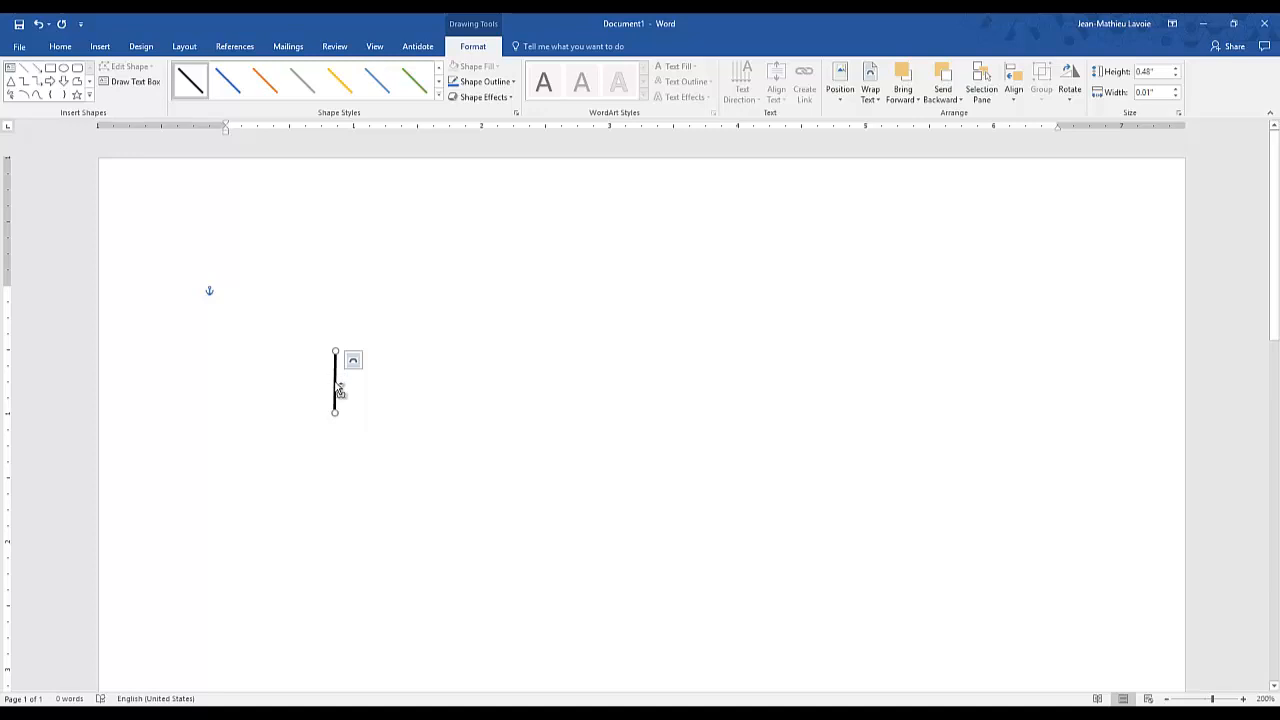
- Duplicate the vertical line until four parallel copies stand side by side
drag(340, 390, 440, 353)
ctrl+click(344, 373)
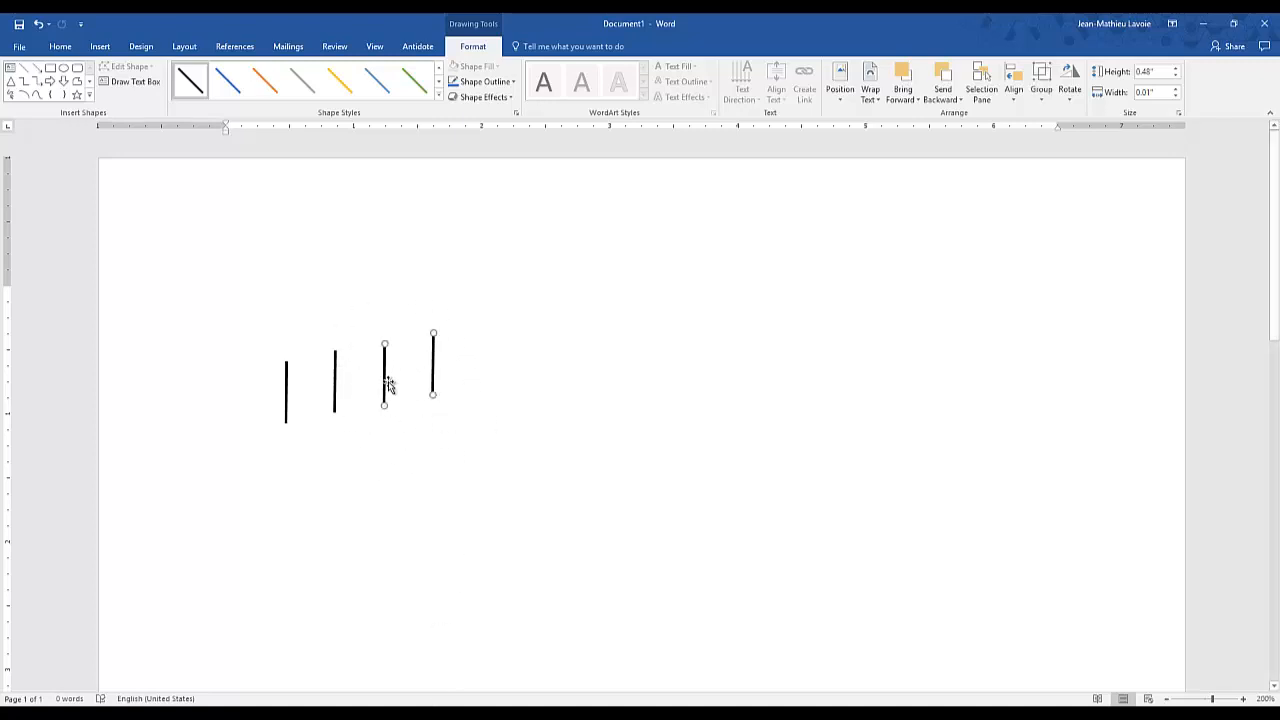
click(409, 409)
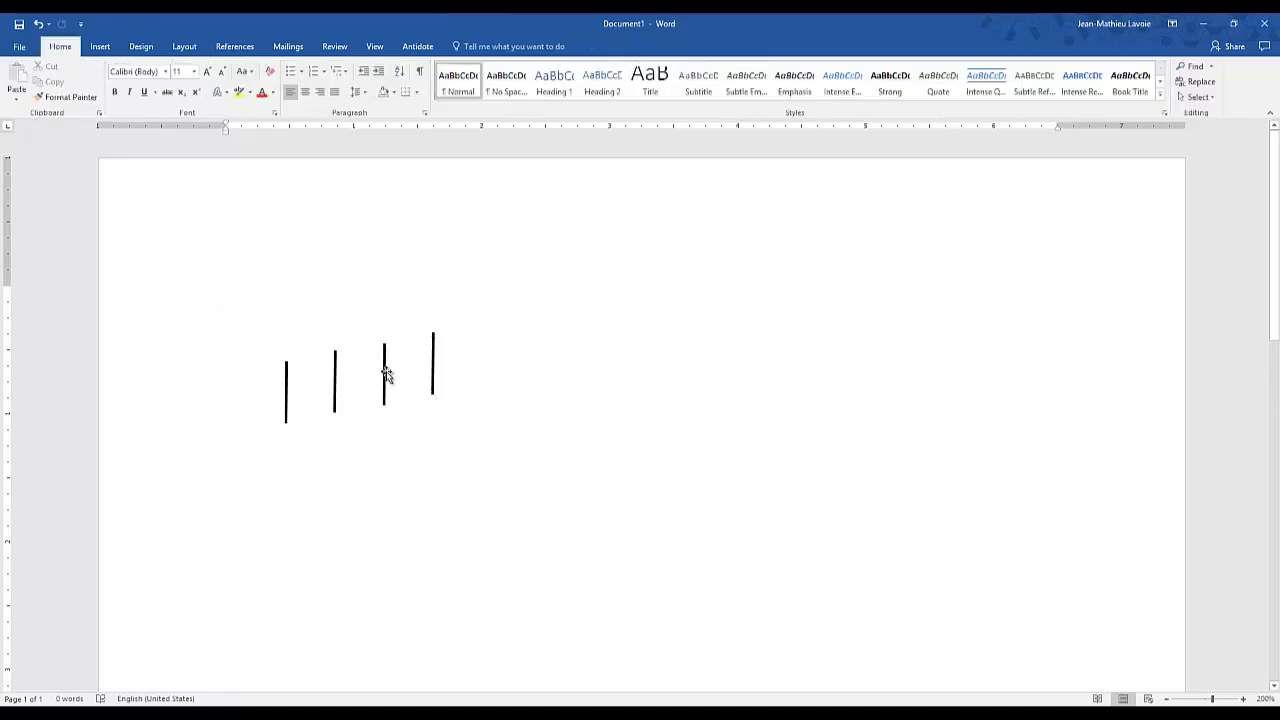
click(385, 374)
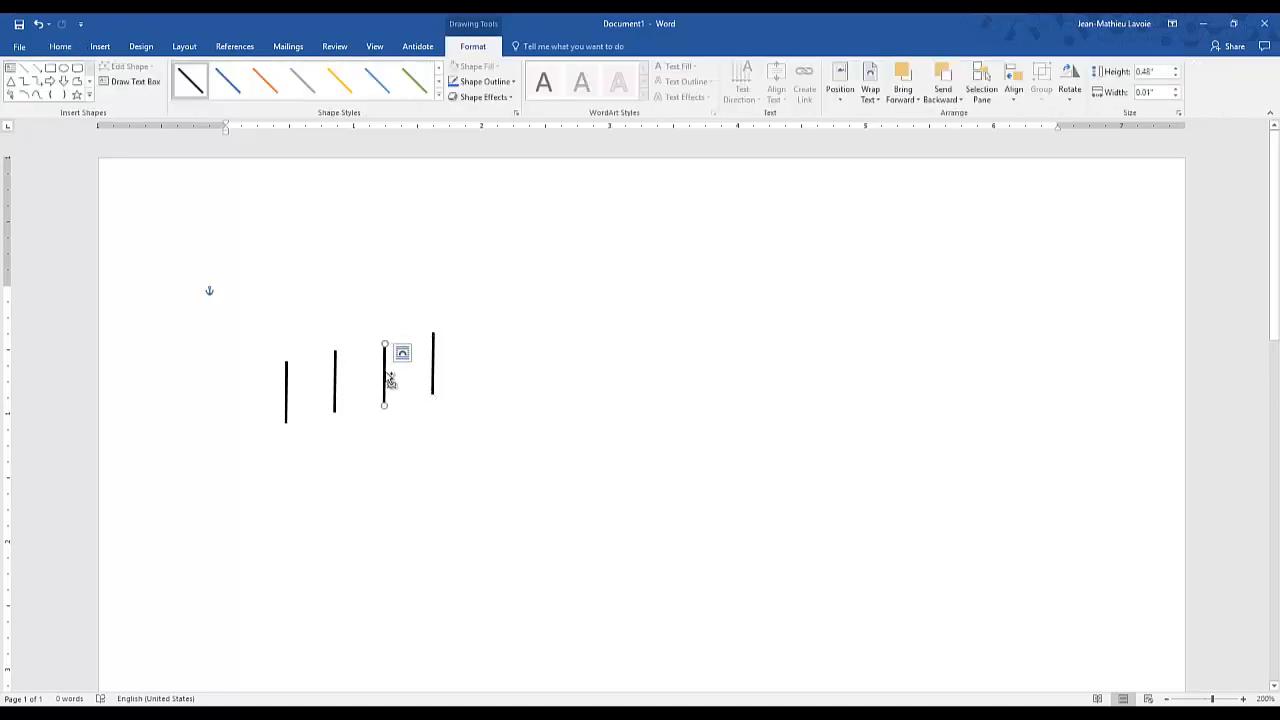
click(402, 353)
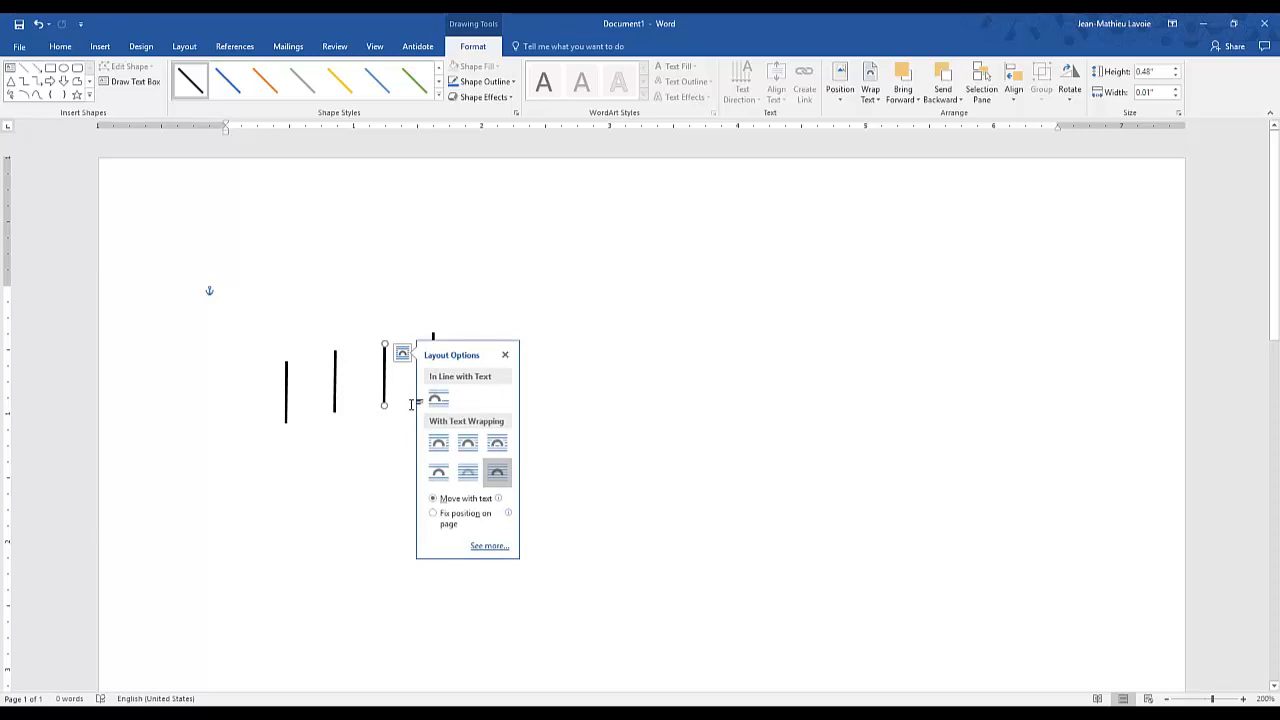
click(394, 454)
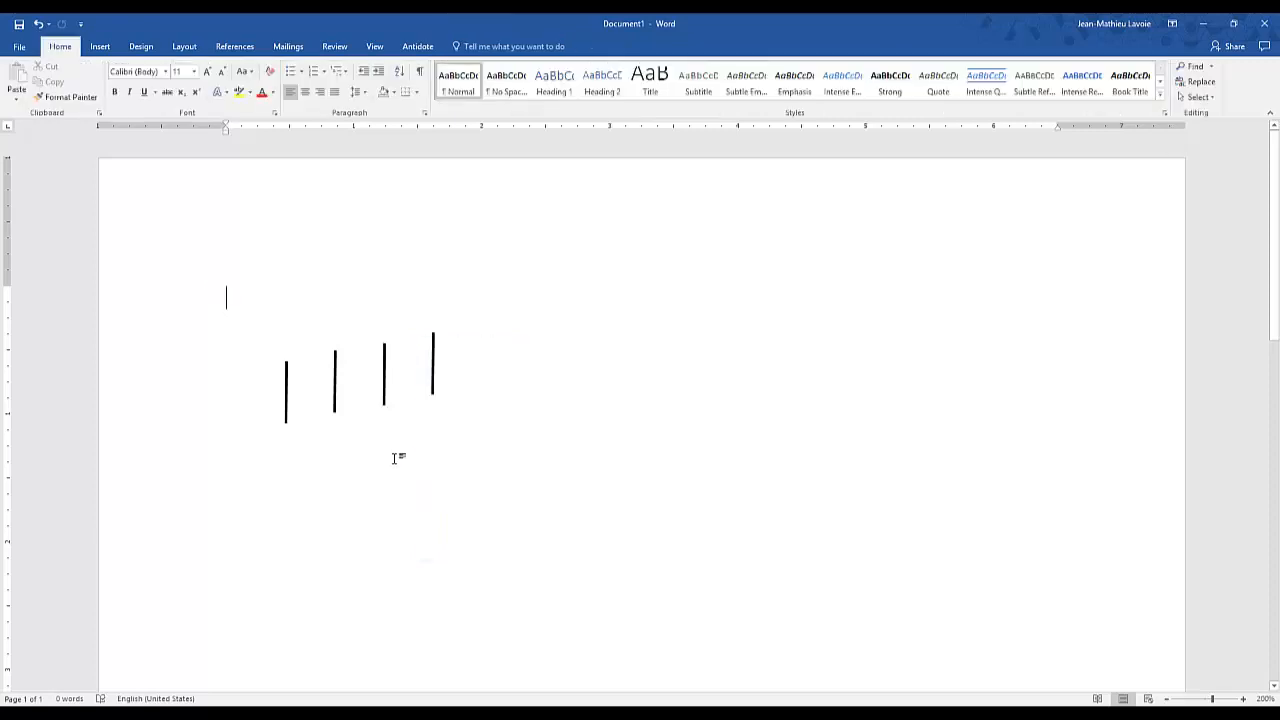
- Reshape the third vertical line from the left into a short horizontal line for a battery plate
click(384, 386)
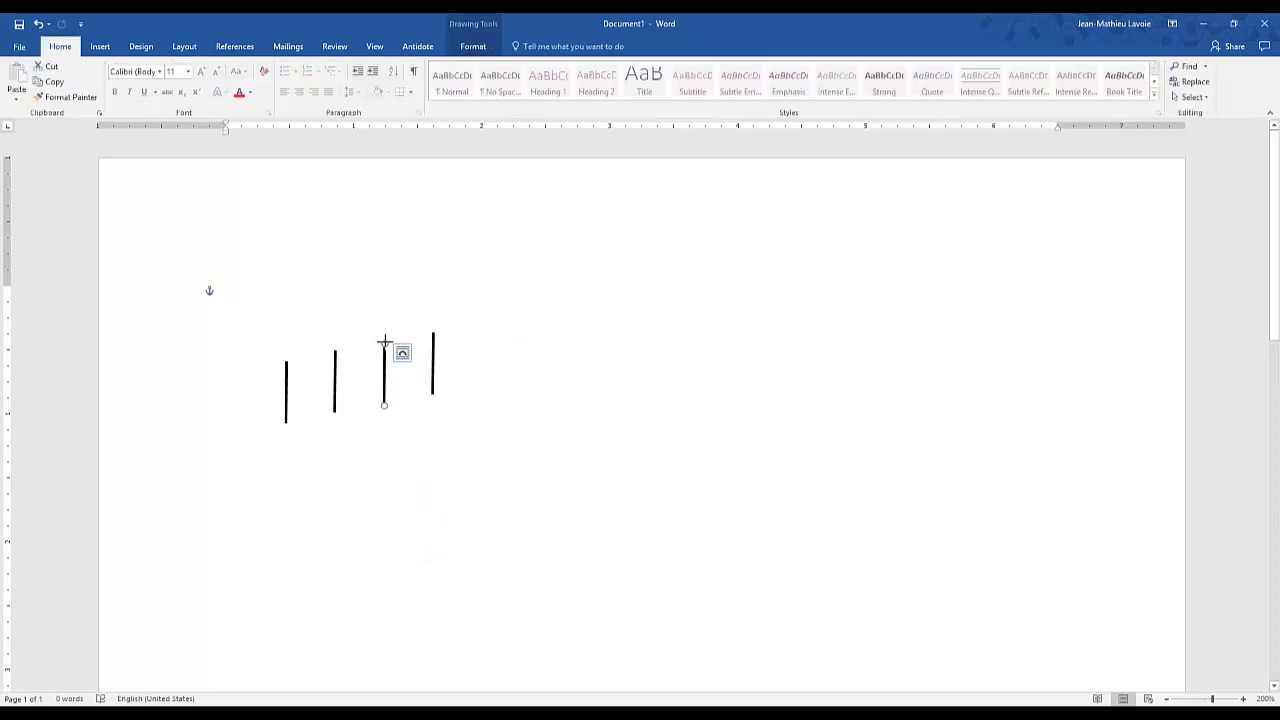
drag(384, 342, 355, 406)
click(369, 405)
click(369, 405)
click(384, 376)
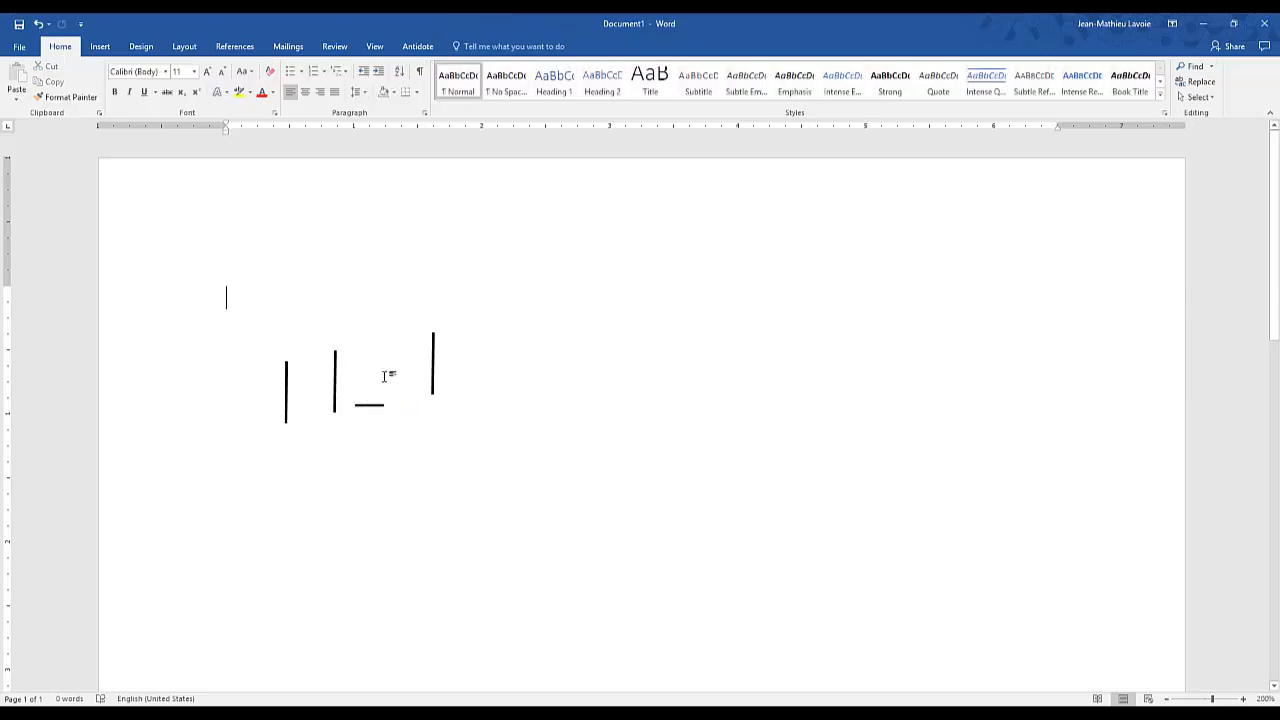
- Assemble the battery symbol under the leftmost line from a long and a short horizontal plate, with the second vertical line as lower lead
mouse_move(366, 406)
mouse_down()
mouse_move(281, 423)
mouse_move(288, 440)
mouse_up()
click(372, 430)
mouse_move(334, 391)
mouse_down()
mouse_move(310, 458)
mouse_move(285, 474)
mouse_up()
click(401, 444)
- Turn the remaining vertical line into a horizontal wire running right from the upper end of the battery's top lead
click(433, 372)
drag(433, 332, 285, 362)
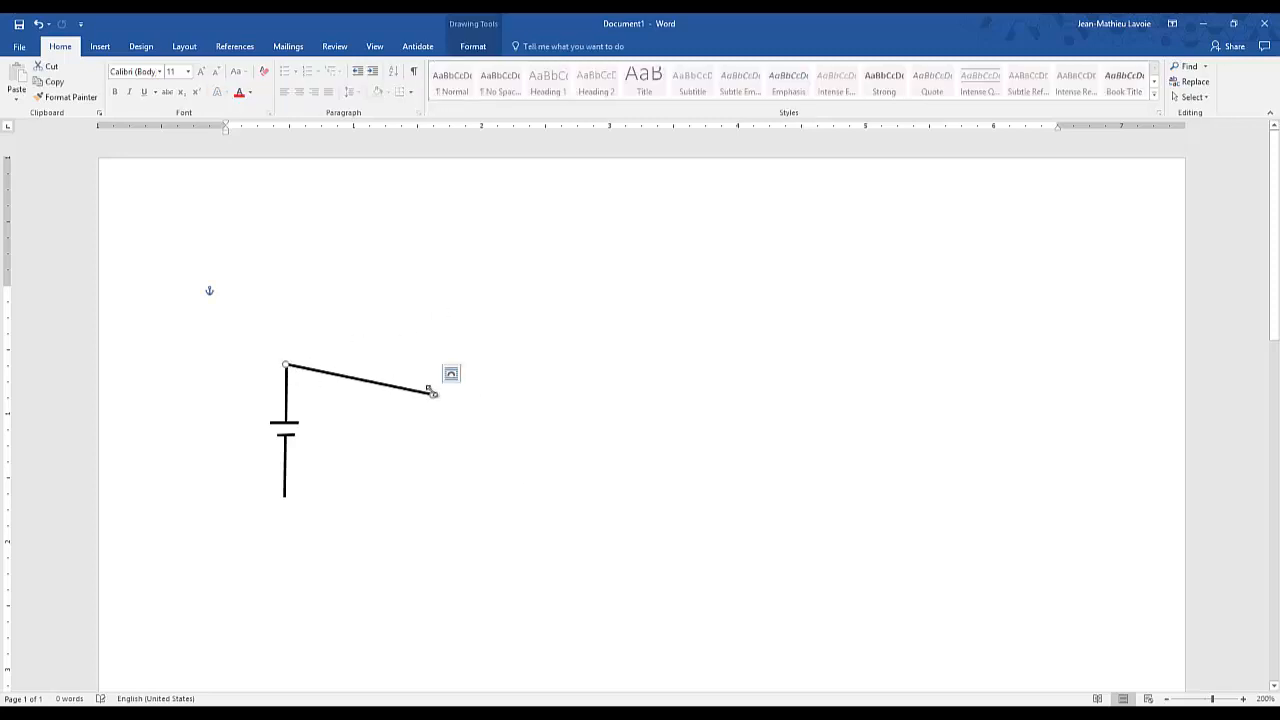
drag(432, 394, 398, 365)
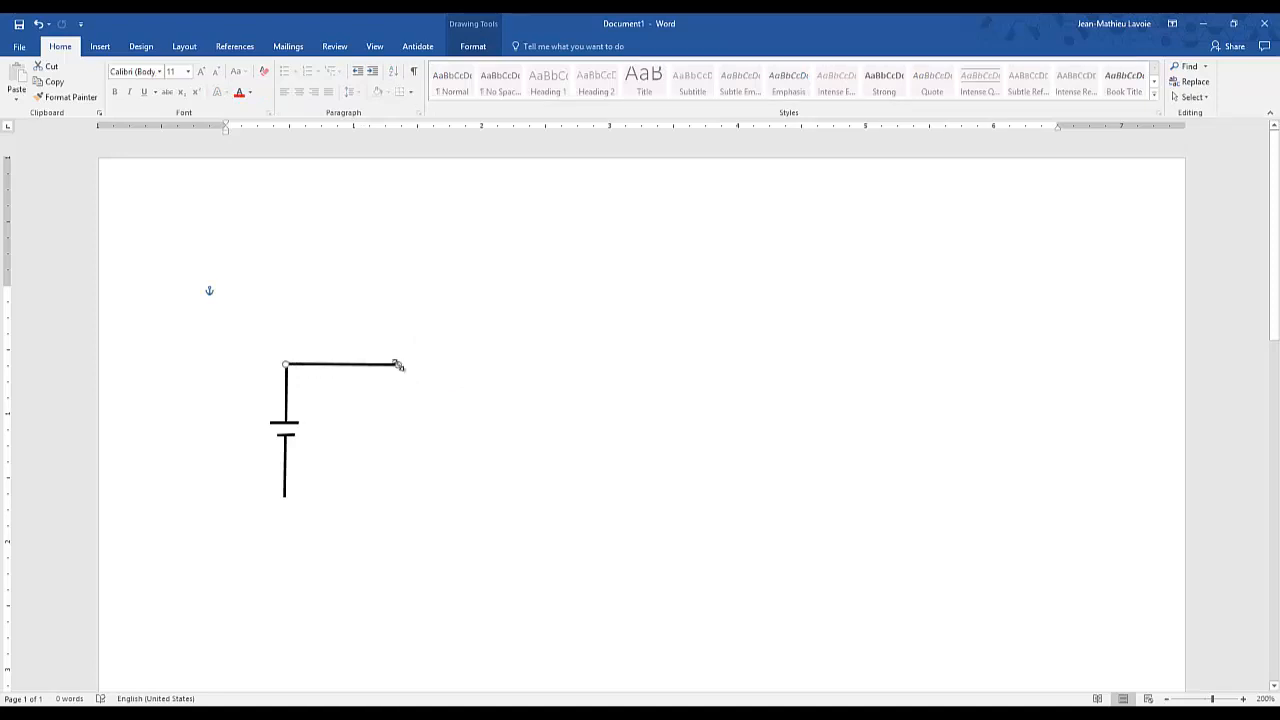
click(544, 488)
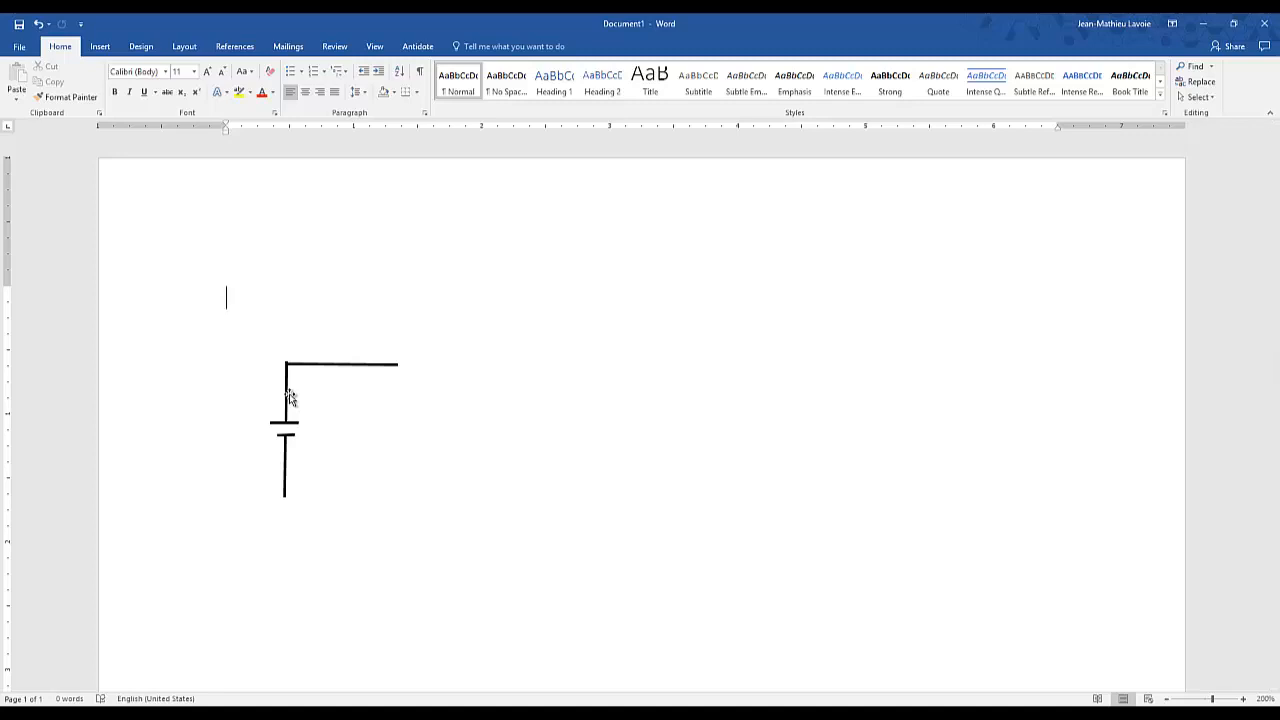
- Draw an oval about 0.3" high and 0.33" wide to the right of the battery's lower lead
click(102, 48)
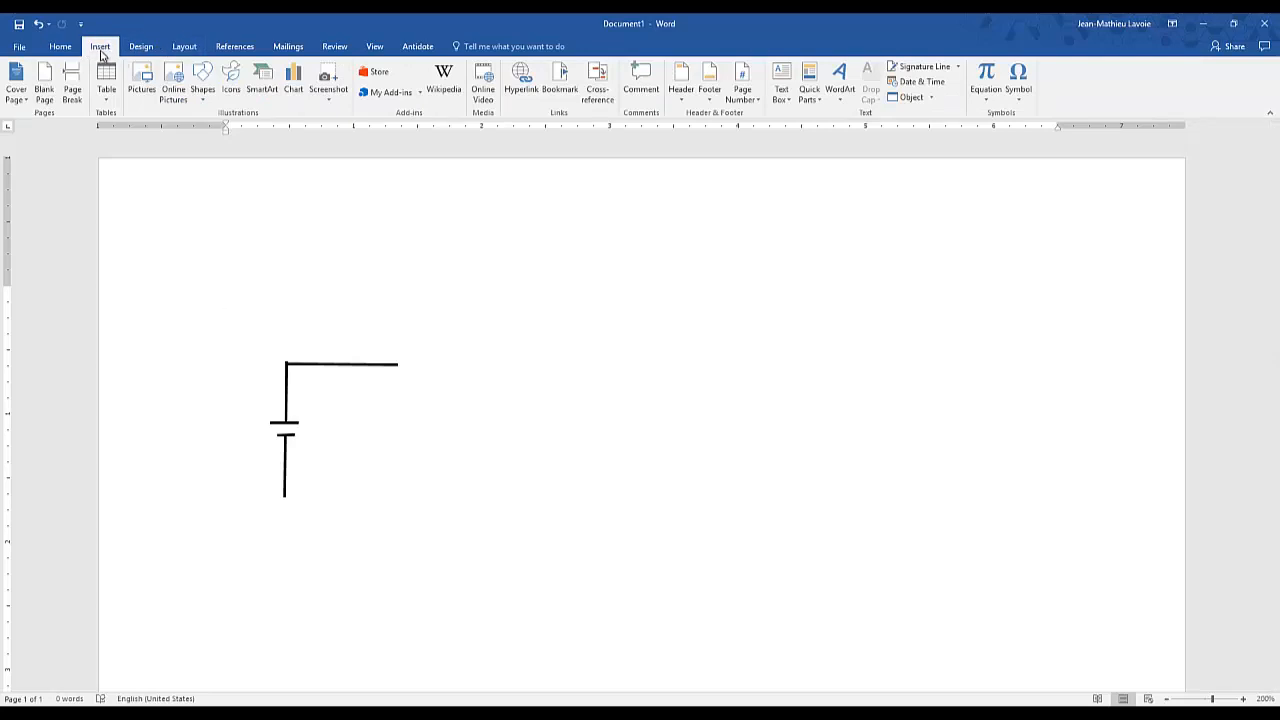
click(203, 80)
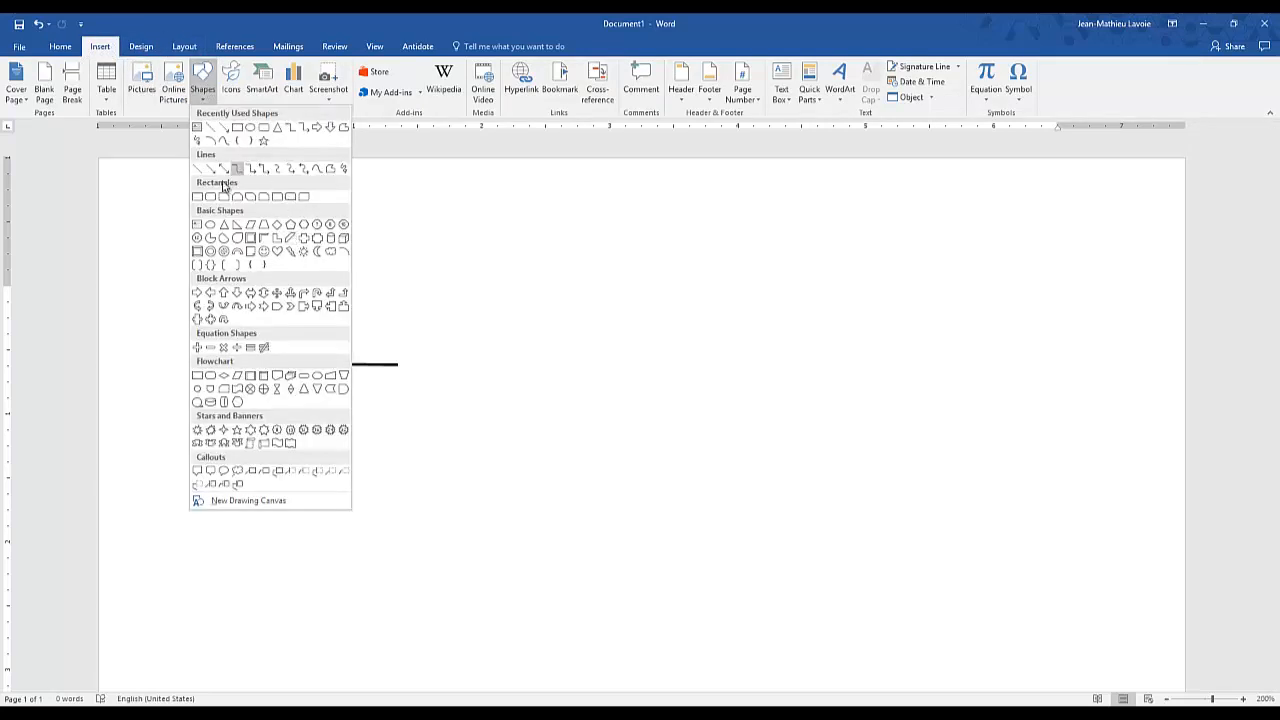
click(250, 128)
drag(330, 483, 372, 520)
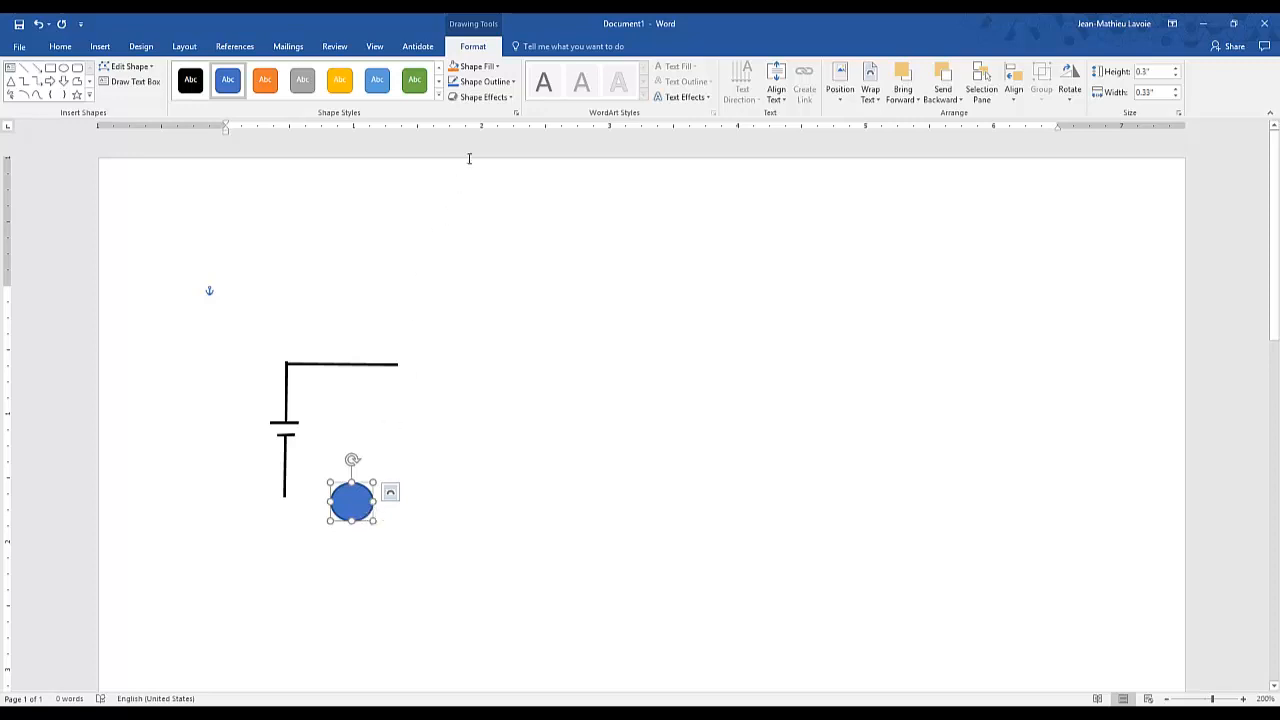
- Give the circle no fill and a Black, Text 1 outline
click(481, 68)
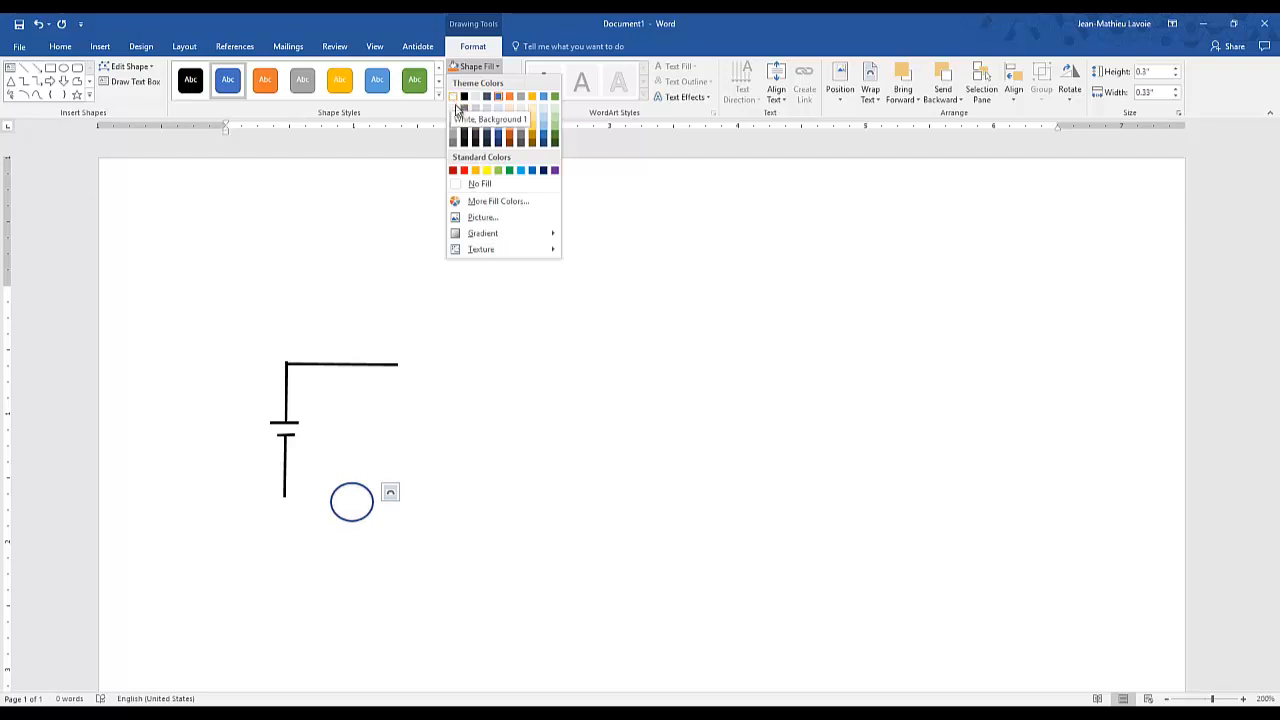
click(480, 184)
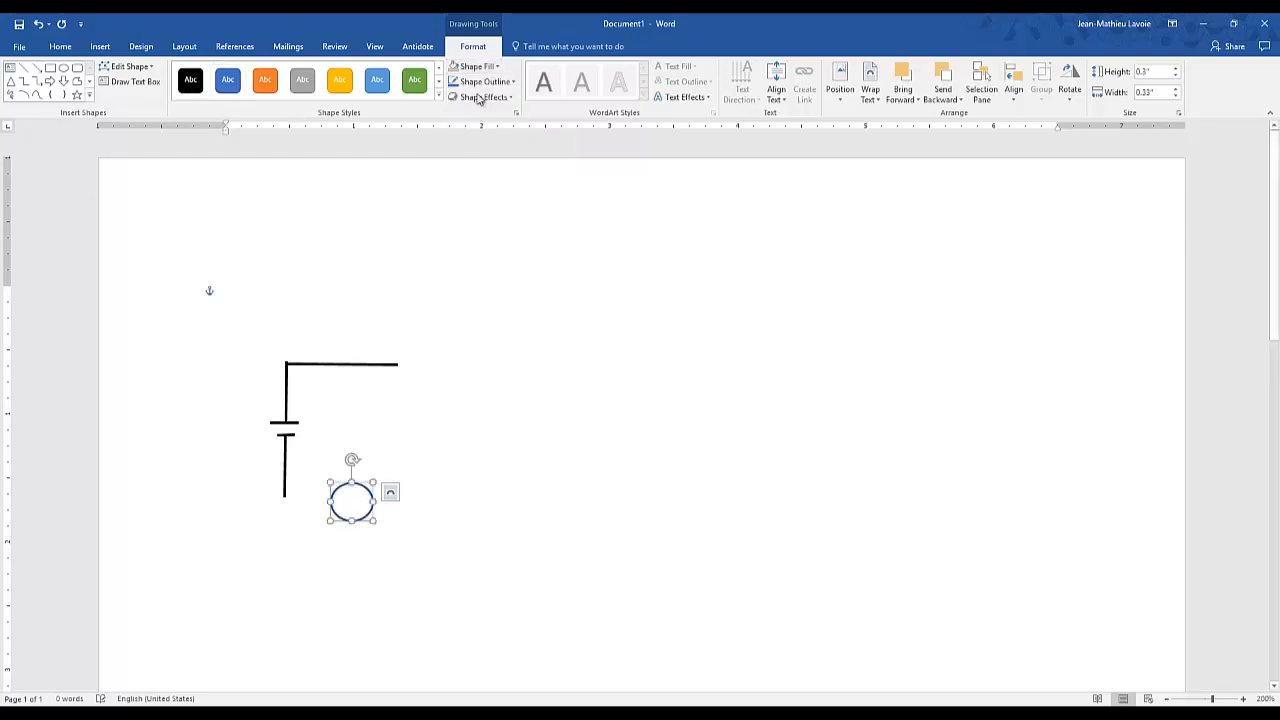
click(484, 81)
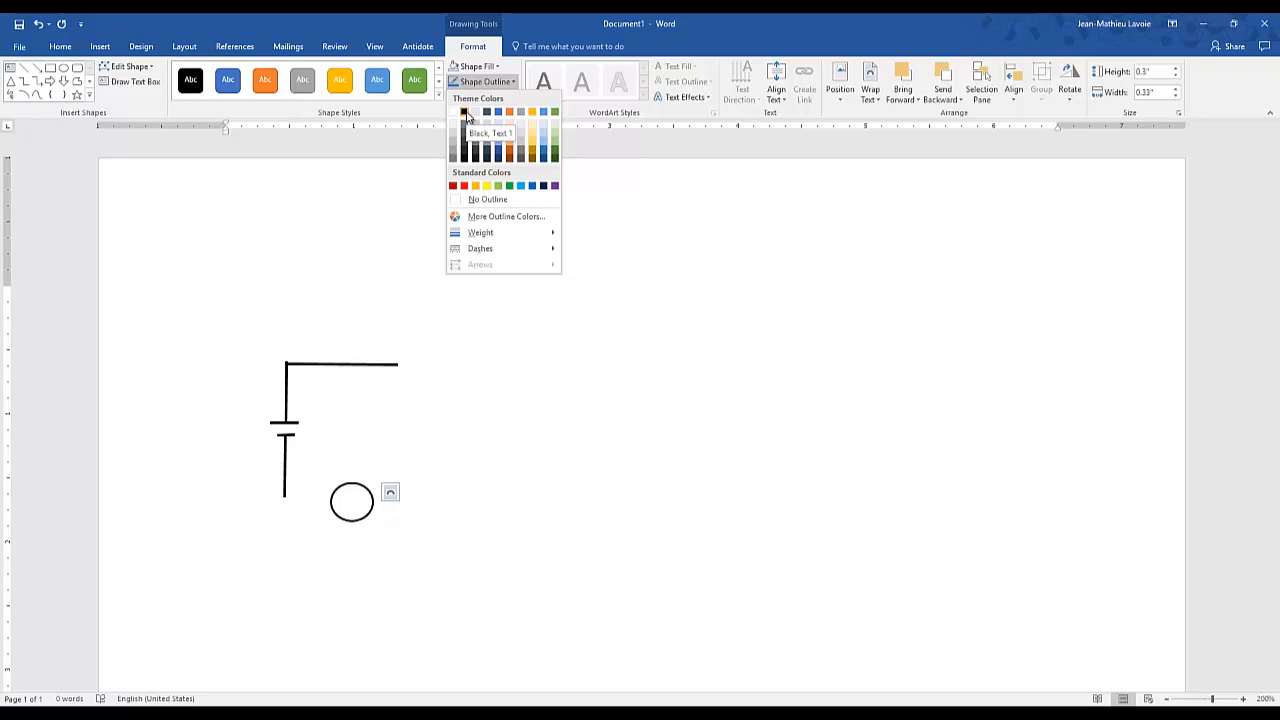
click(466, 116)
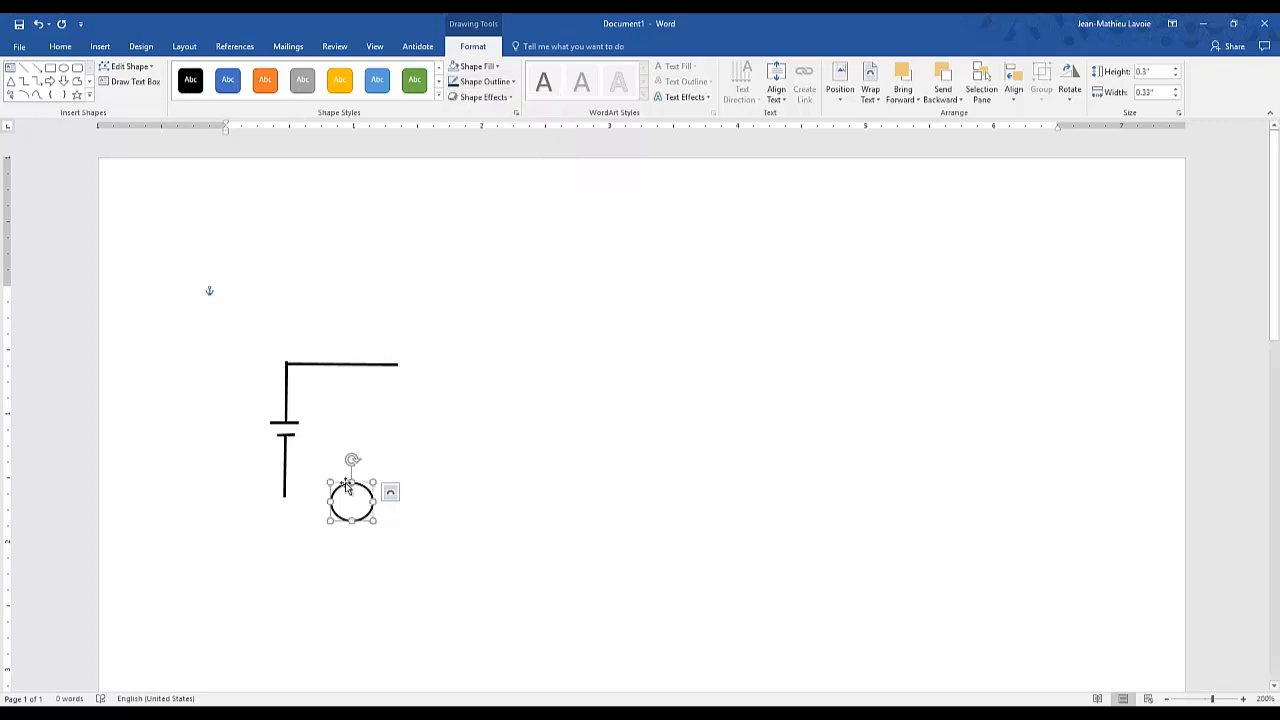
- Draw a text box about 0.4" by 0.41" to the right of the circle and remove its outline
click(130, 87)
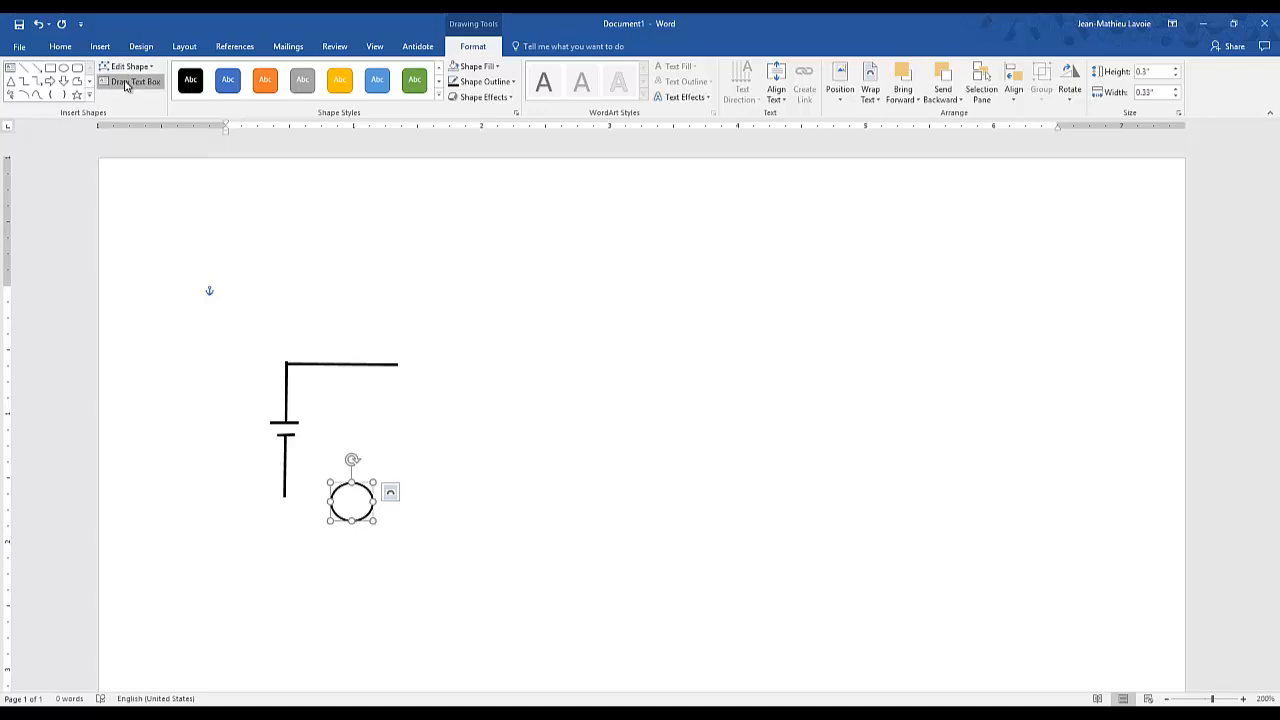
drag(473, 522, 466, 516)
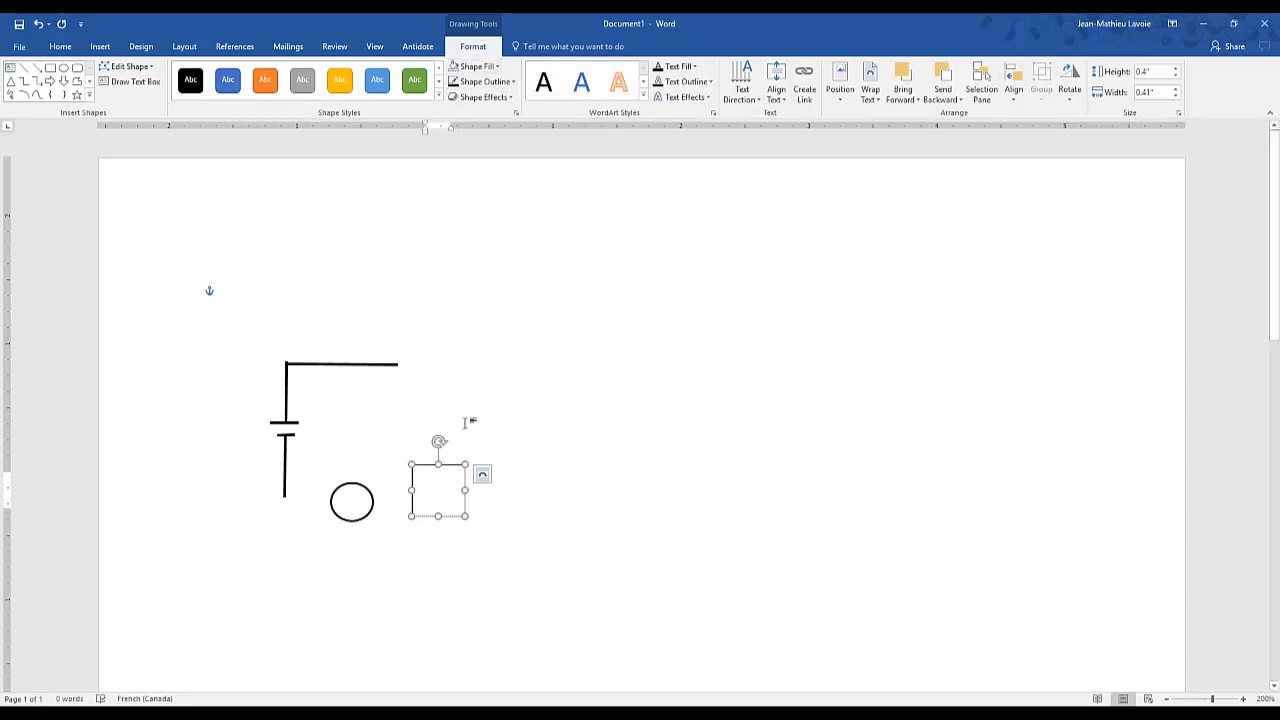
click(500, 82)
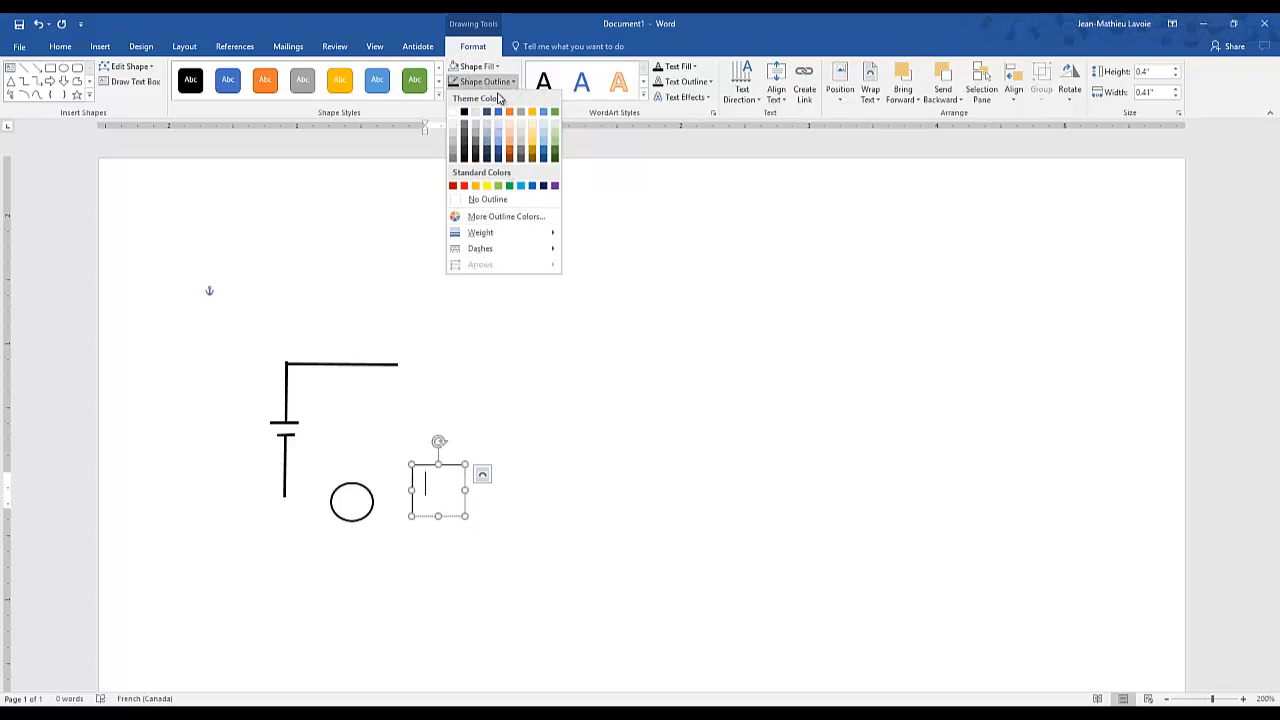
click(500, 200)
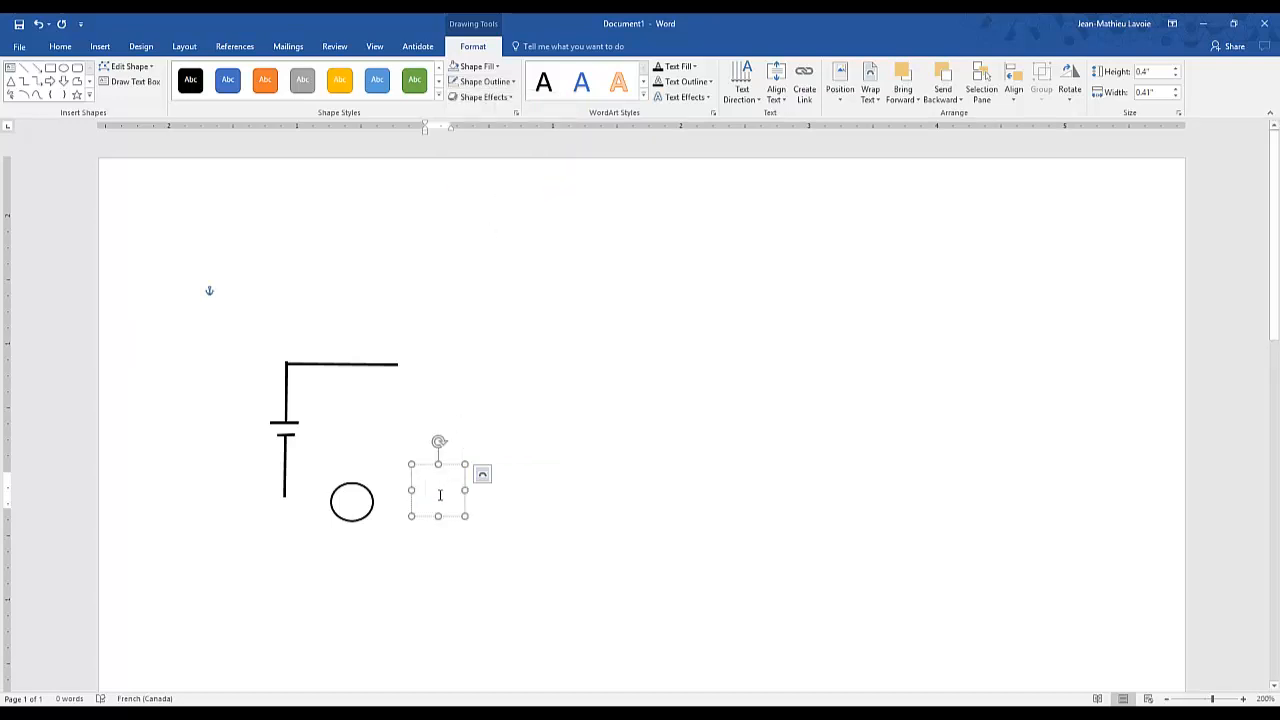
- Enter the letter A in the text box, shrink the box to about 0.3" by 0.29" and centre it over the circle
key(ctrl)
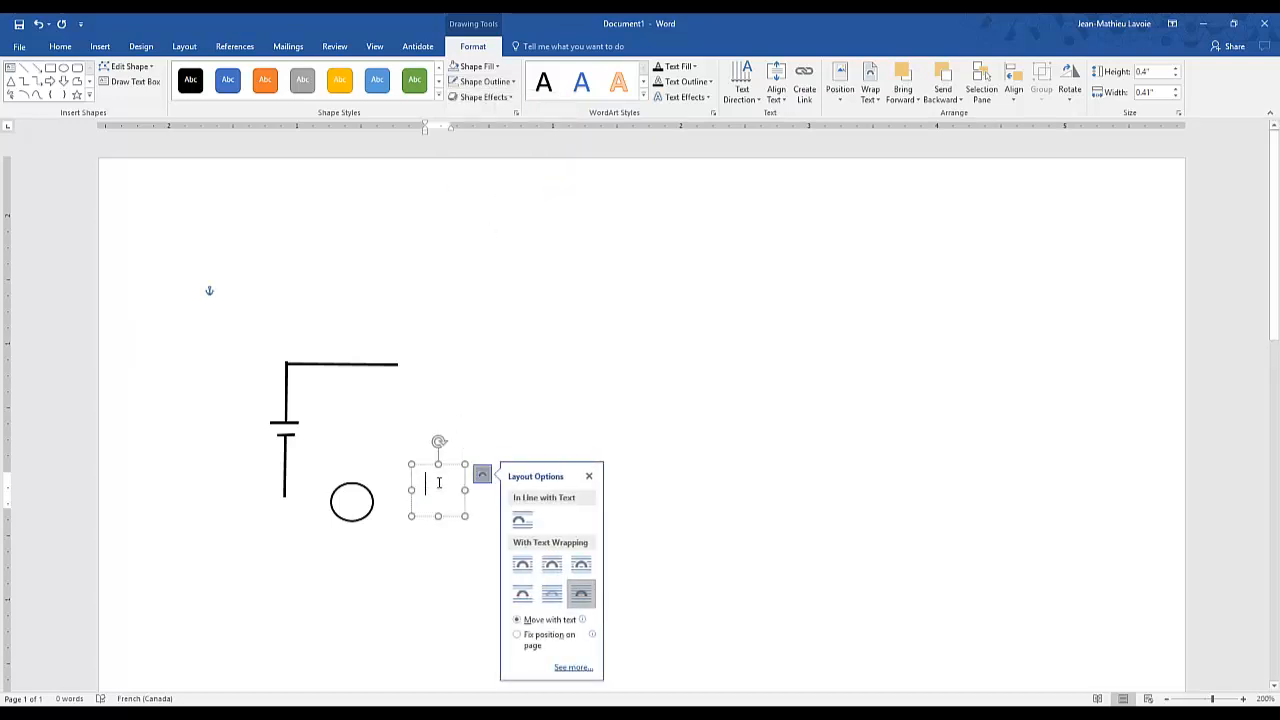
double_click(438, 485)
click(589, 477)
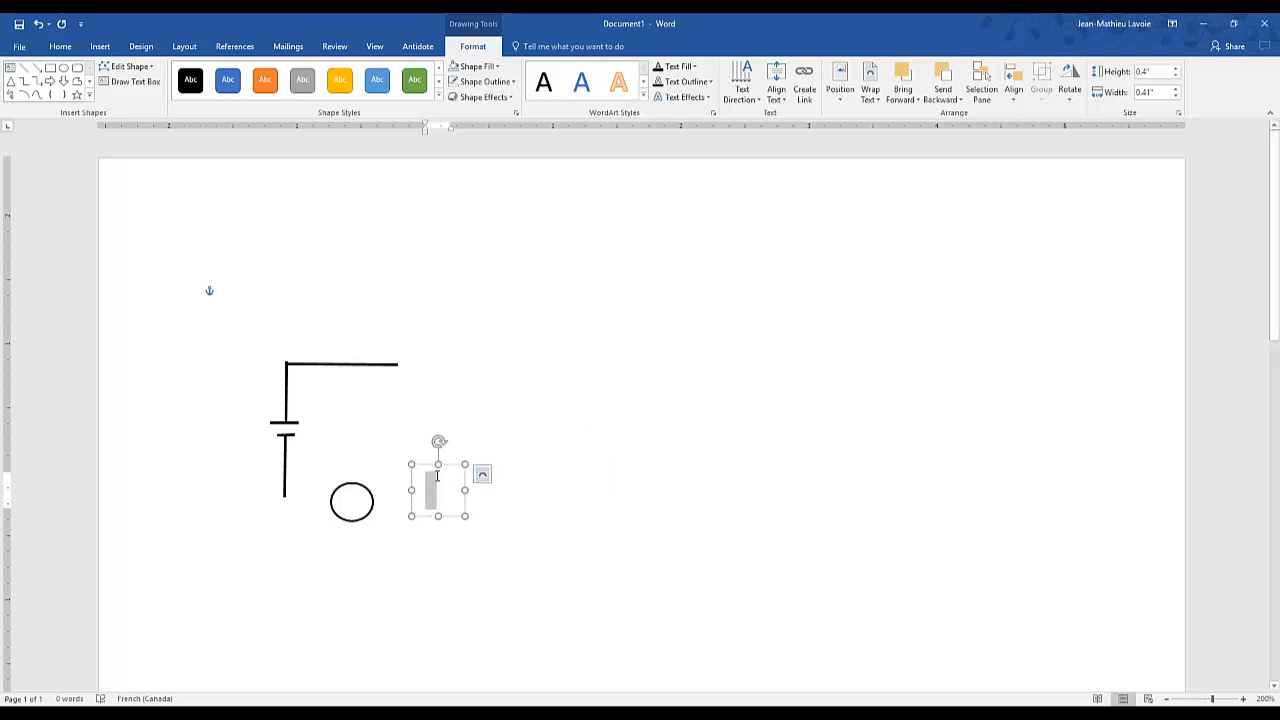
text(A)
drag(465, 514, 361, 483)
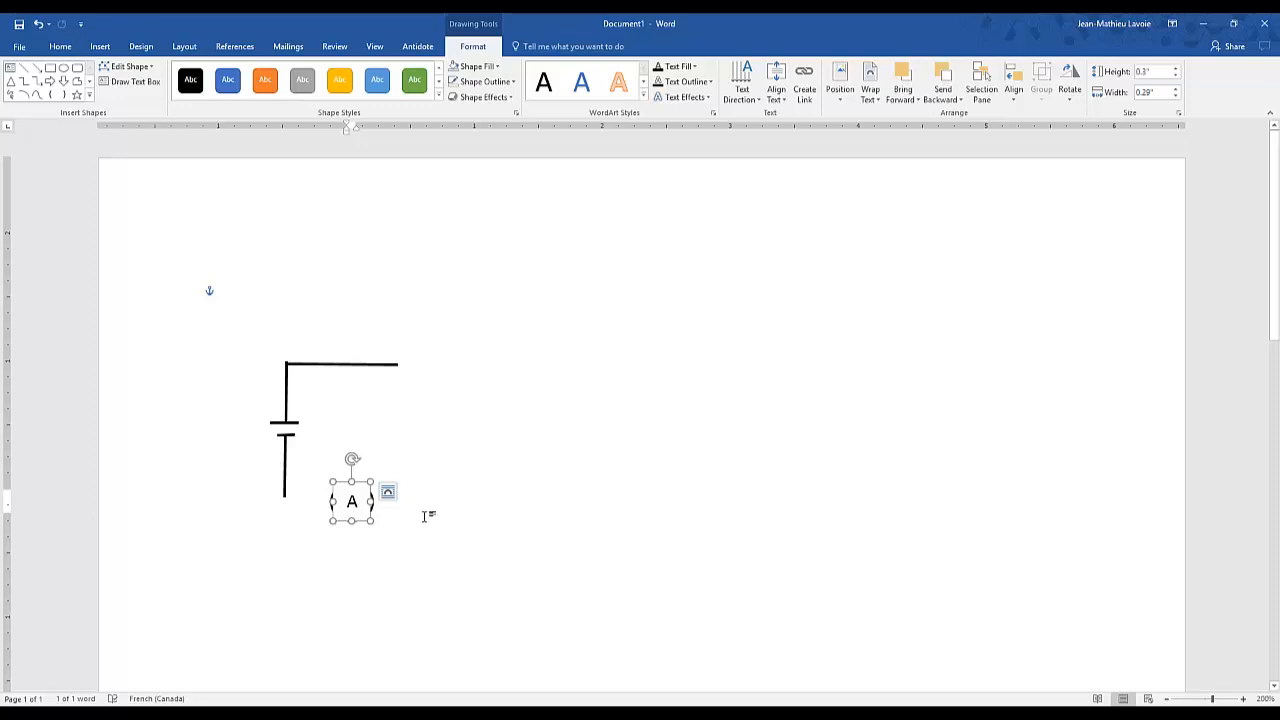
- Remove the fill of the text box containing the letter A
click(488, 68)
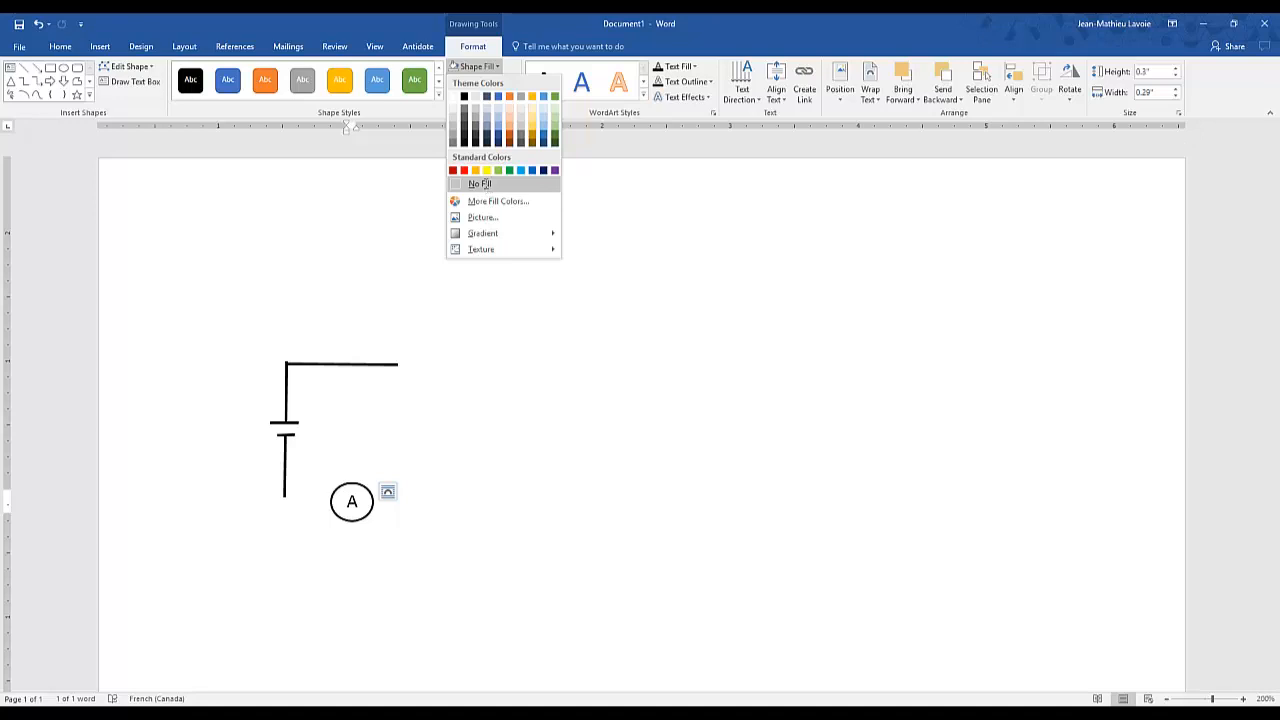
click(480, 184)
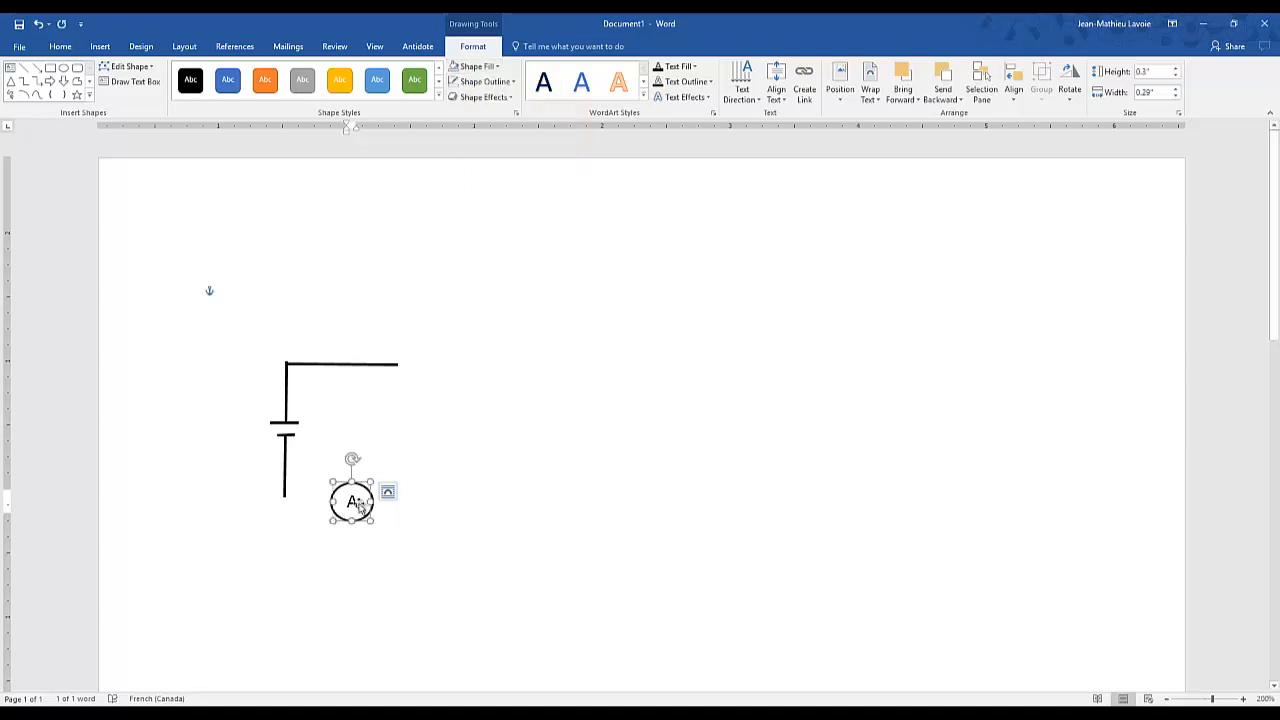
click(515, 545)
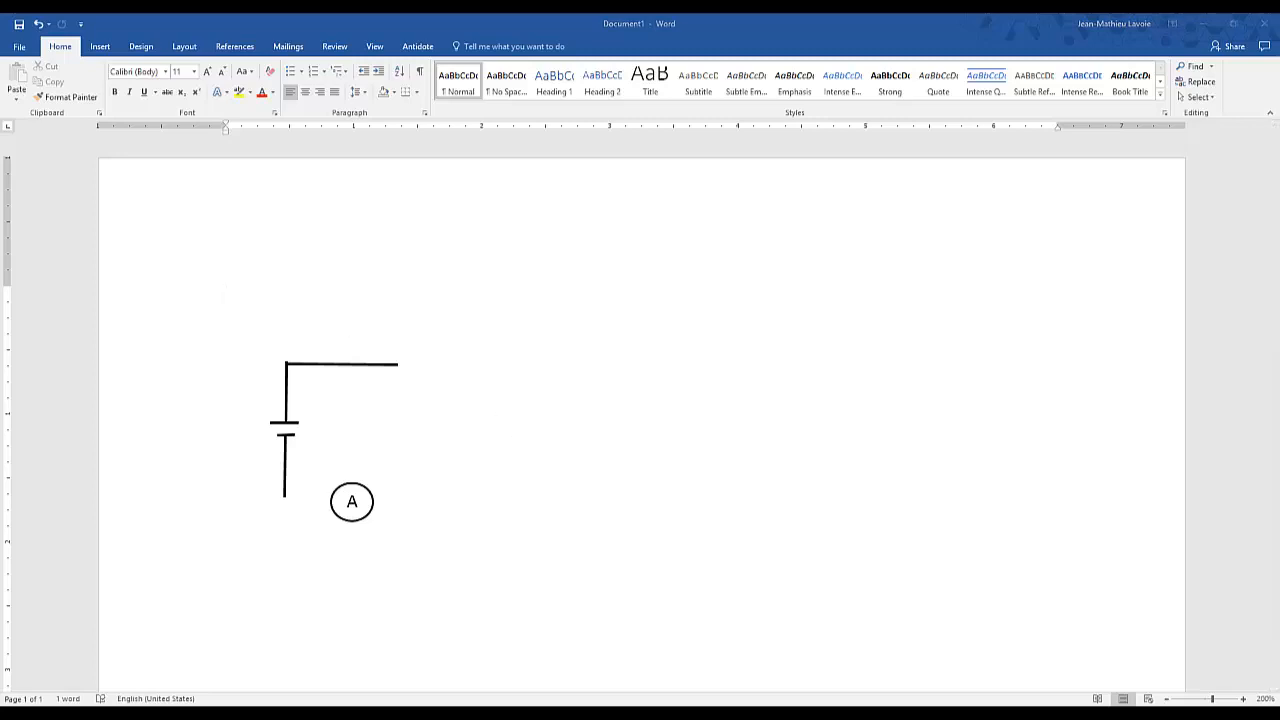
- Bring up the Schema document to examine its completed circuit diagram
drag(0, 93, 375, 99)
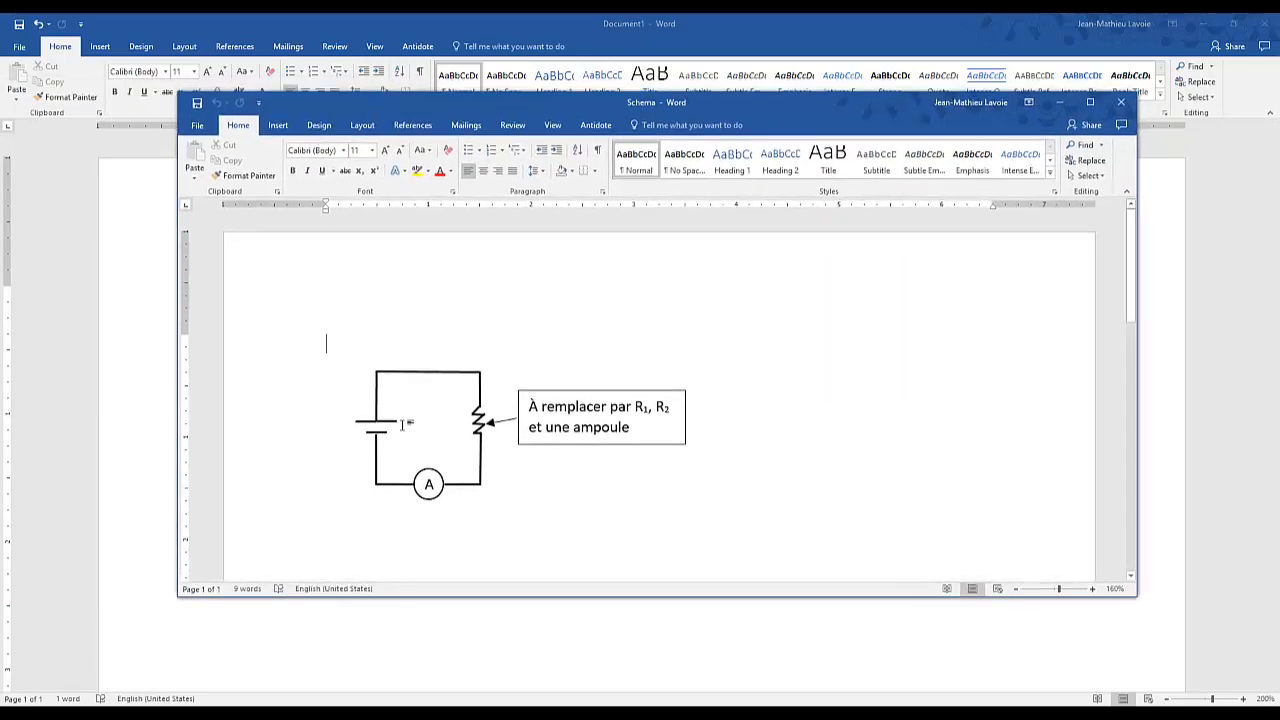